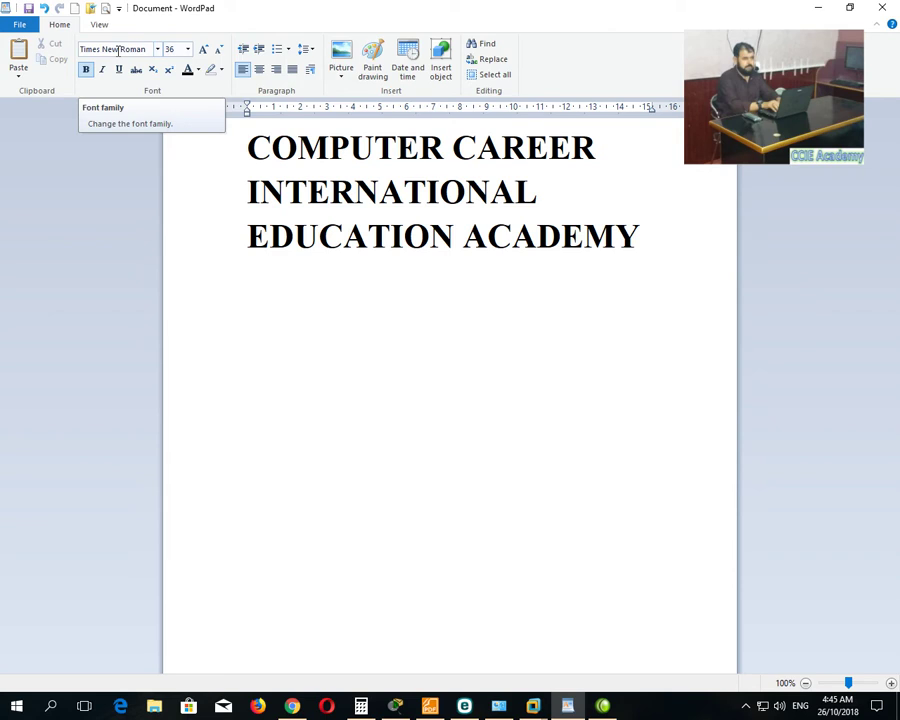
pyautogui.click(157, 50)
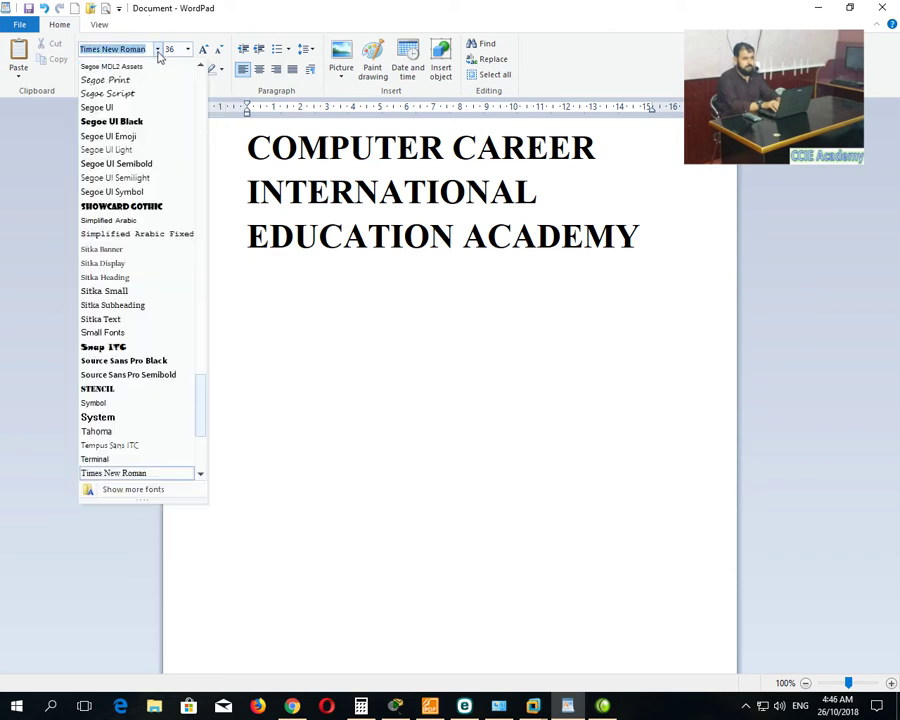
pyautogui.click(157, 55)
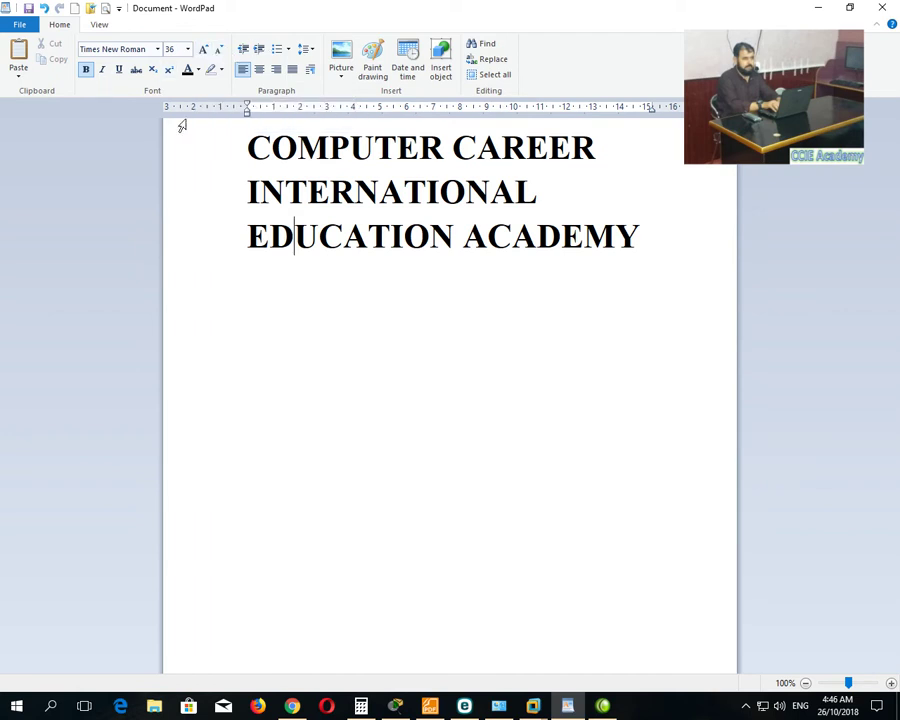
pyautogui.moveTo(250, 143); pyautogui.dragTo(443, 148)
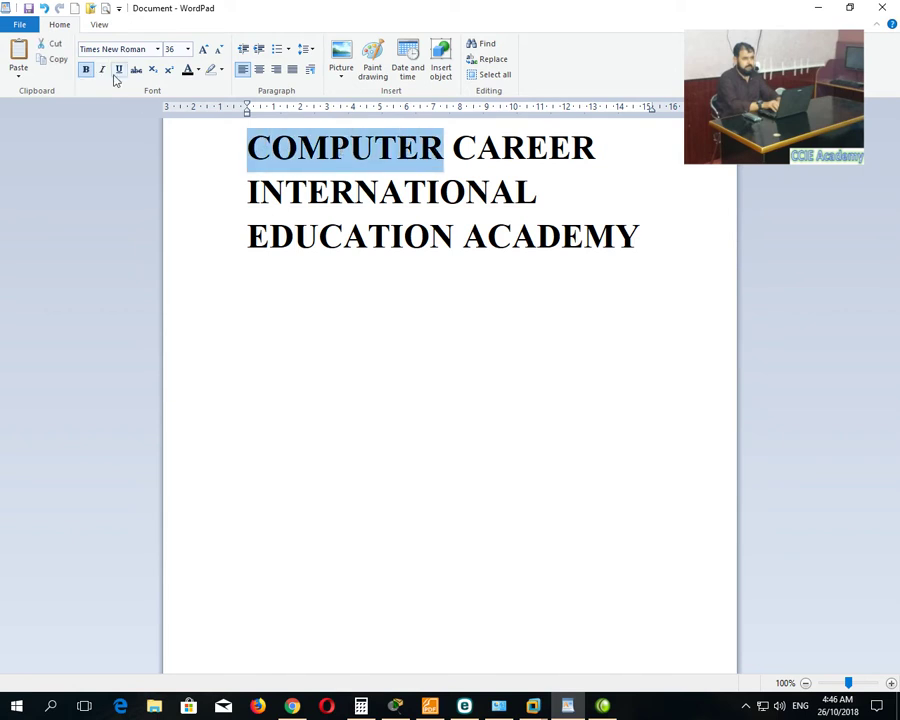
# Enter 1000 on the empty line directly below the academy heading
pyautogui.click(295, 302)
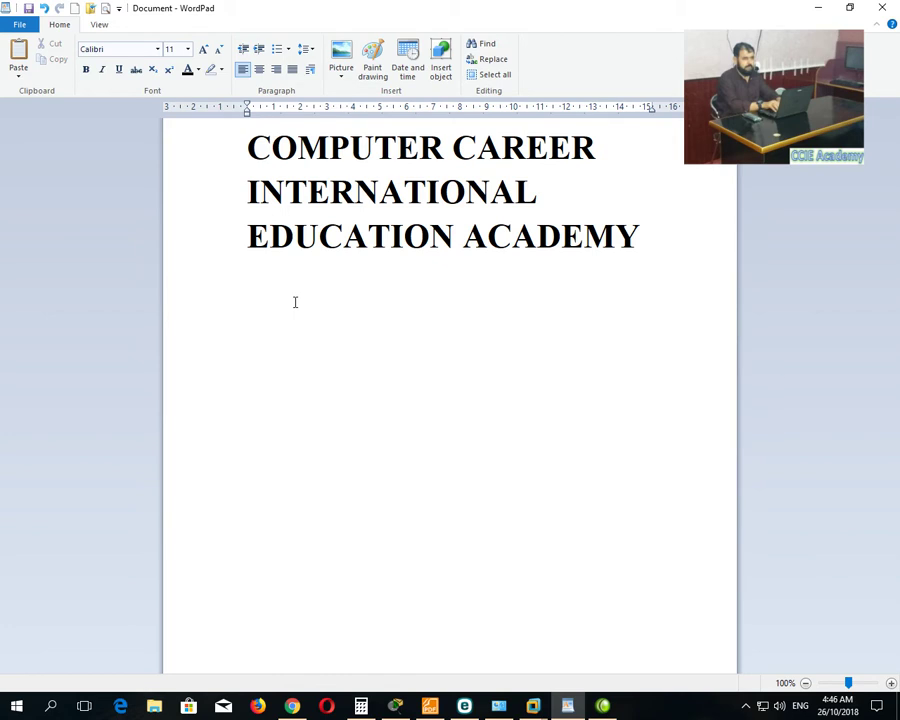
pyautogui.write('1')
pyautogui.write('1')
pyautogui.press('BackSpace')
pyautogui.write('1000')
# Enlarge the 1000 text to font size 22 and make it bold
pyautogui.click(227, 272)
pyautogui.click(203, 49)
pyautogui.click(203, 49)
pyautogui.click(203, 49)
pyautogui.click(203, 49)
pyautogui.click(203, 49)
pyautogui.click(203, 49)
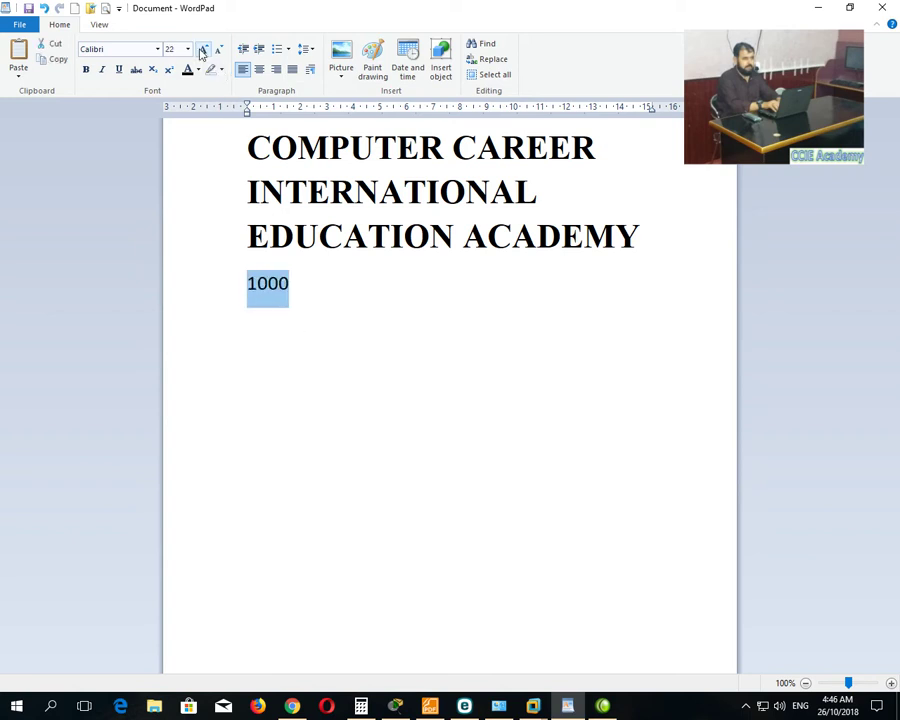
pyautogui.click(86, 69)
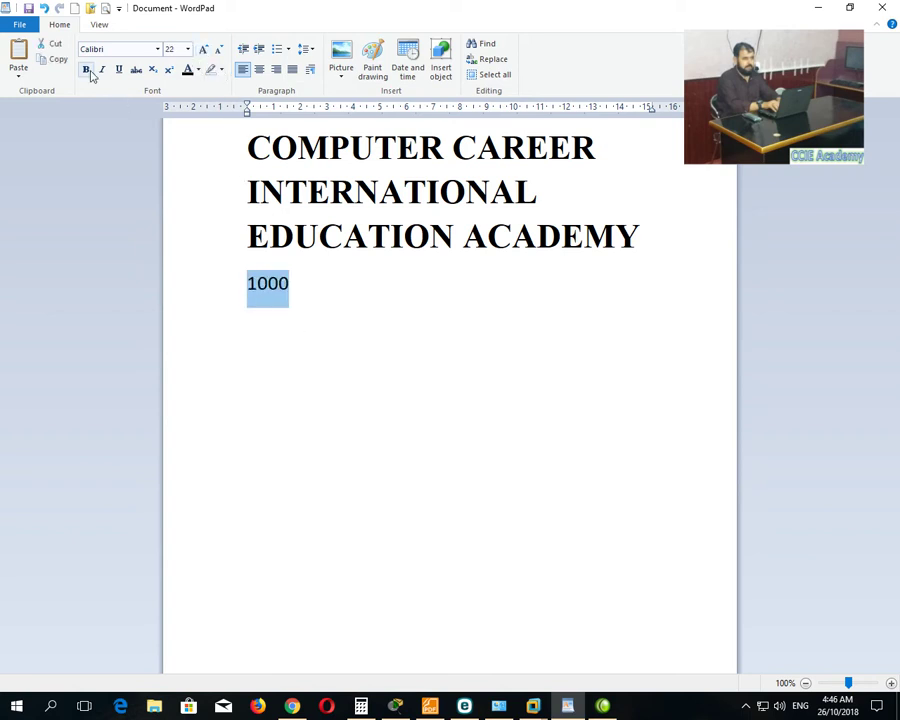
# Add 999 after 1000 on the same line and apply strikethrough to 1000
pyautogui.click(312, 288)
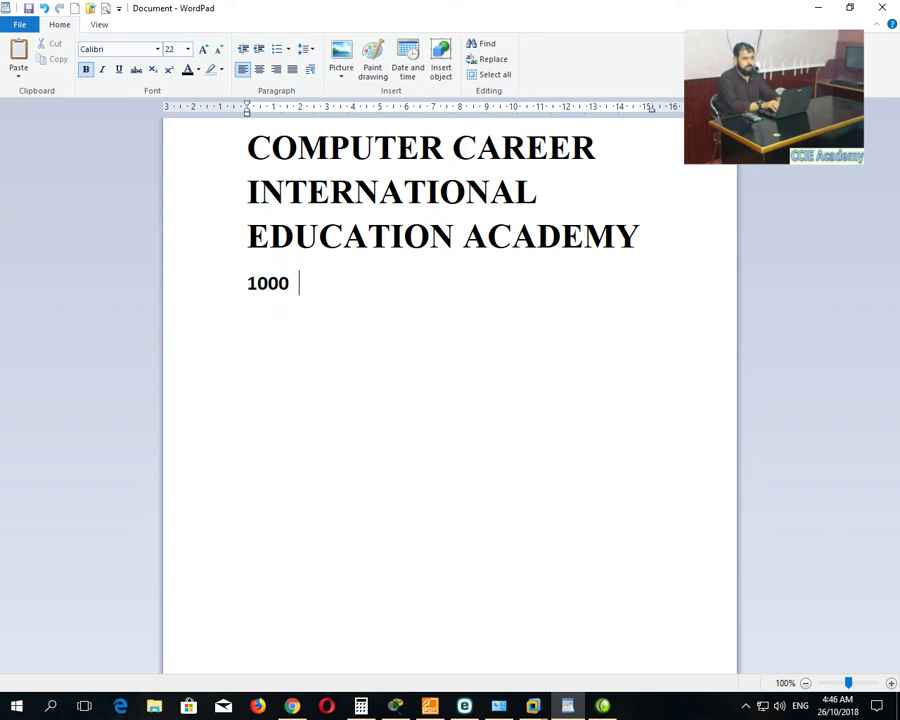
pyautogui.write('999')
pyautogui.moveTo(288, 290); pyautogui.dragTo(252, 292)
pyautogui.click(136, 69)
pyautogui.click(269, 349)
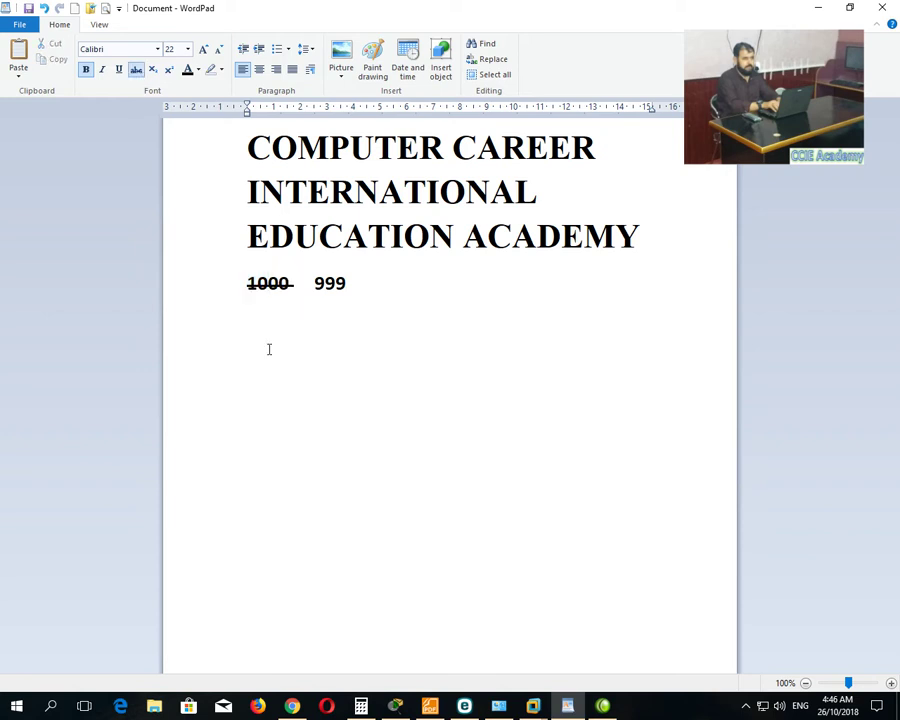
# Add a line below 1000 and 999 containing 90 and 80, separated by tab spacing
pyautogui.click(372, 303)
pyautogui.press('Return')
pyautogui.write('10')
pyautogui.press('BackSpace')
pyautogui.press('BackSpace')
pyautogui.write('90')
pyautogui.press('Tab')
pyautogui.press('Tab')
pyautogui.write('80')
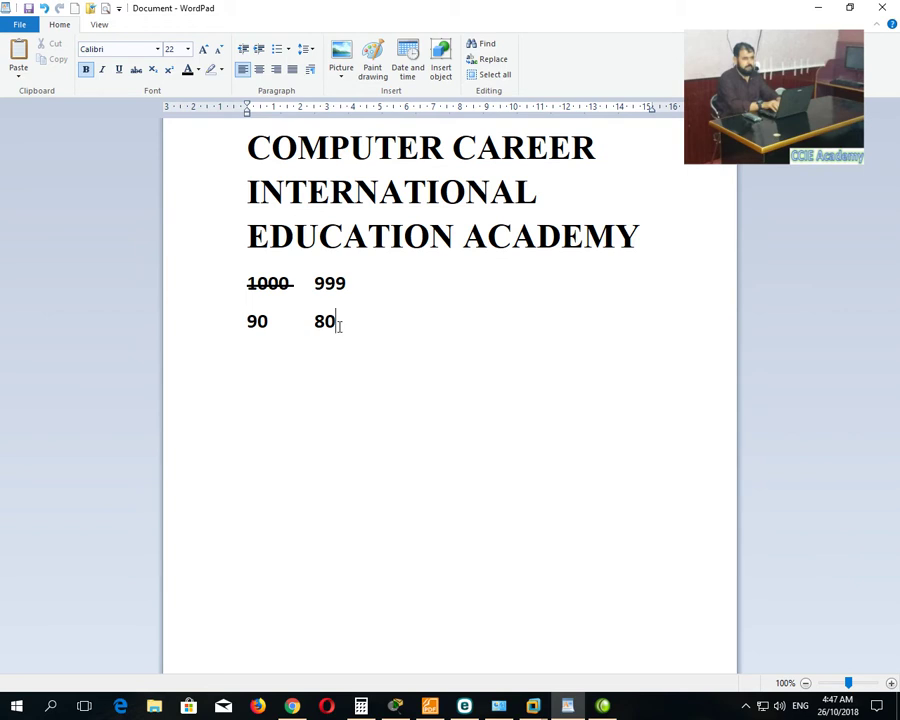
# Apply strikethrough to 90 and start a new line below the 90 and 80 line
pyautogui.moveTo(272, 321); pyautogui.dragTo(246, 325)
pyautogui.click(136, 69)
pyautogui.click(394, 392)
pyautogui.press('Return')
pyautogui.write('word')
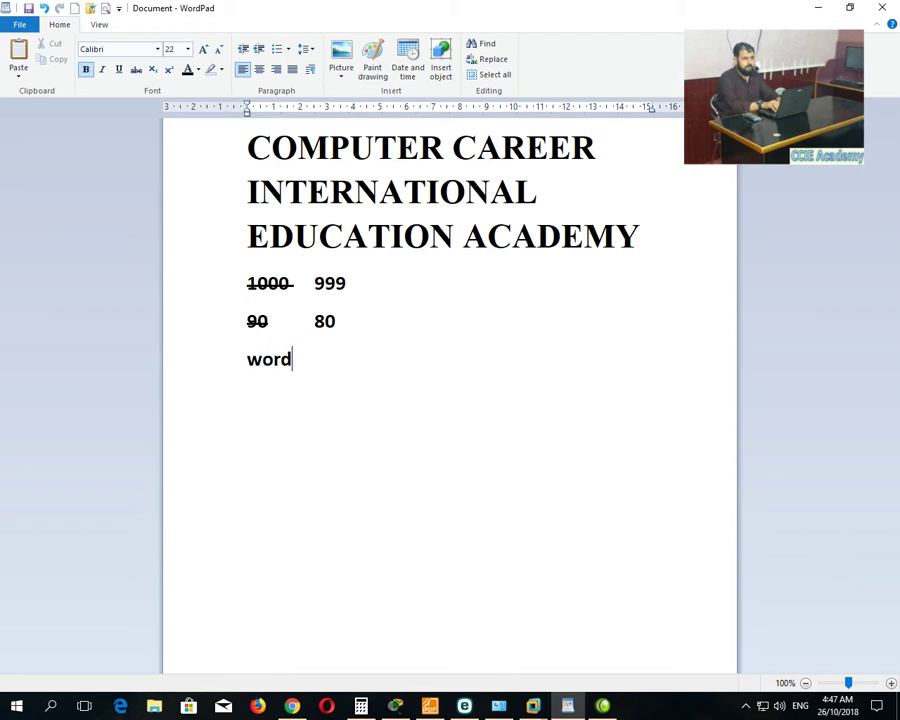
pyautogui.press('BackSpace')
pyautogui.press('BackSpace')
pyautogui.press('BackSpace')
pyautogui.press('BackSpace')
# Enter the misspelling compute and the correction computer on the new line, separated by a tab, and strike through compute
pyautogui.write('compute')
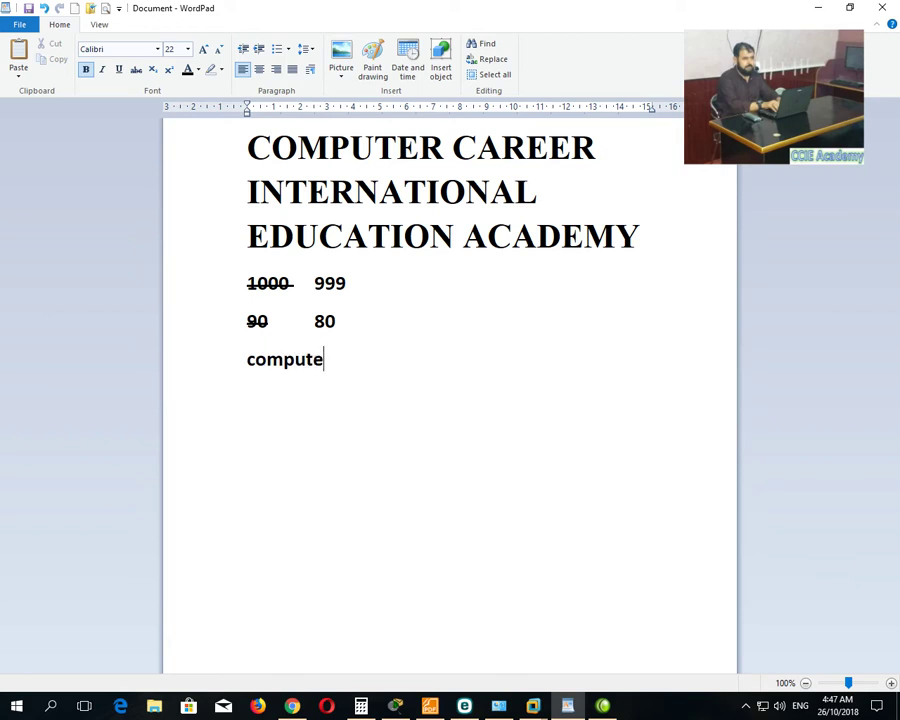
pyautogui.press('Tab')
pyautogui.write('comput')
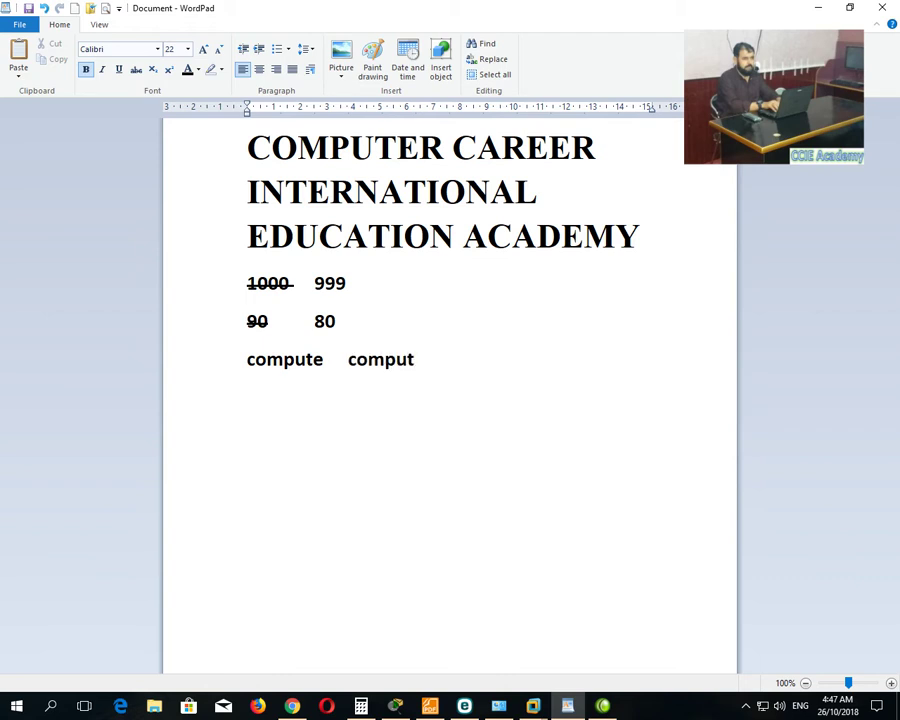
pyautogui.write('er')
pyautogui.moveTo(323, 362); pyautogui.dragTo(248, 362)
pyautogui.click(136, 70)
pyautogui.click(319, 473)
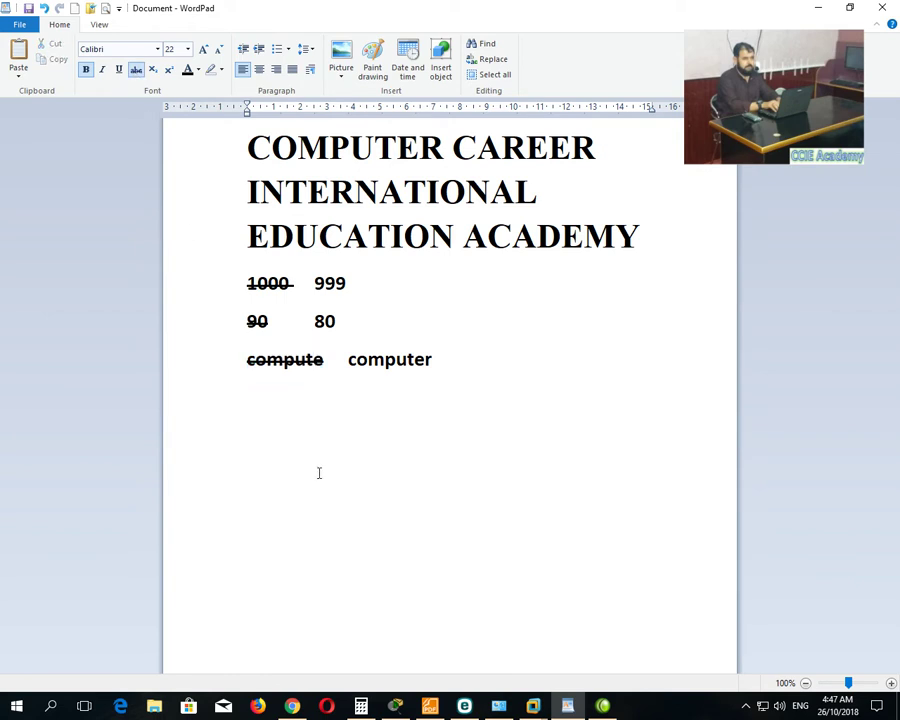
# Insert two lines directly beneath the EDUCATION ACADEMY heading line, reading H2O and 109
pyautogui.click(464, 384)
pyautogui.press('Return')
pyautogui.click(642, 232)
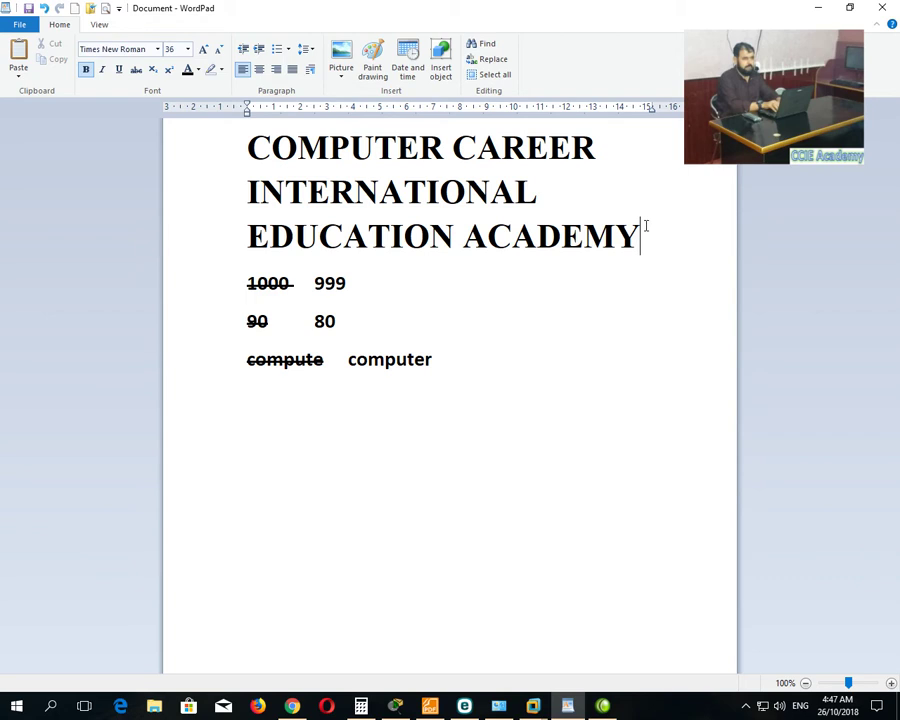
pyautogui.press('Return')
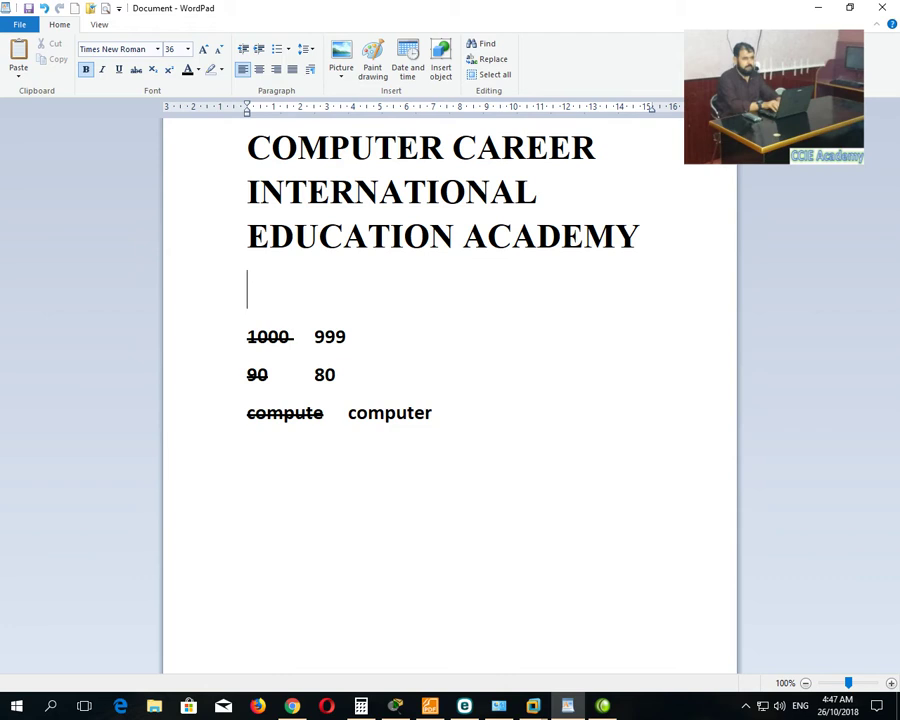
pyautogui.write('H2O')
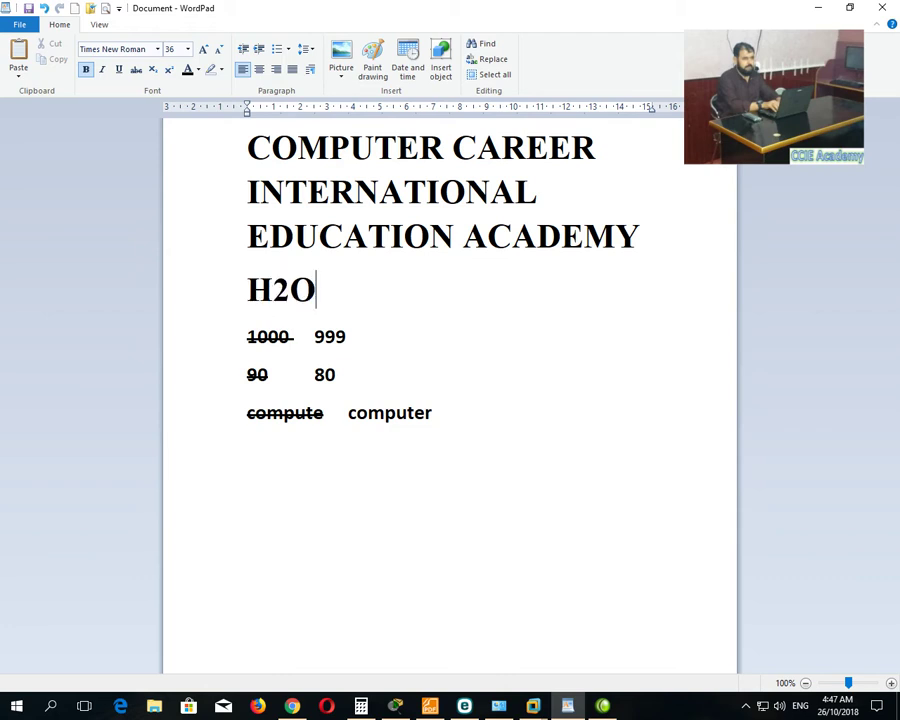
pyautogui.press('Return')
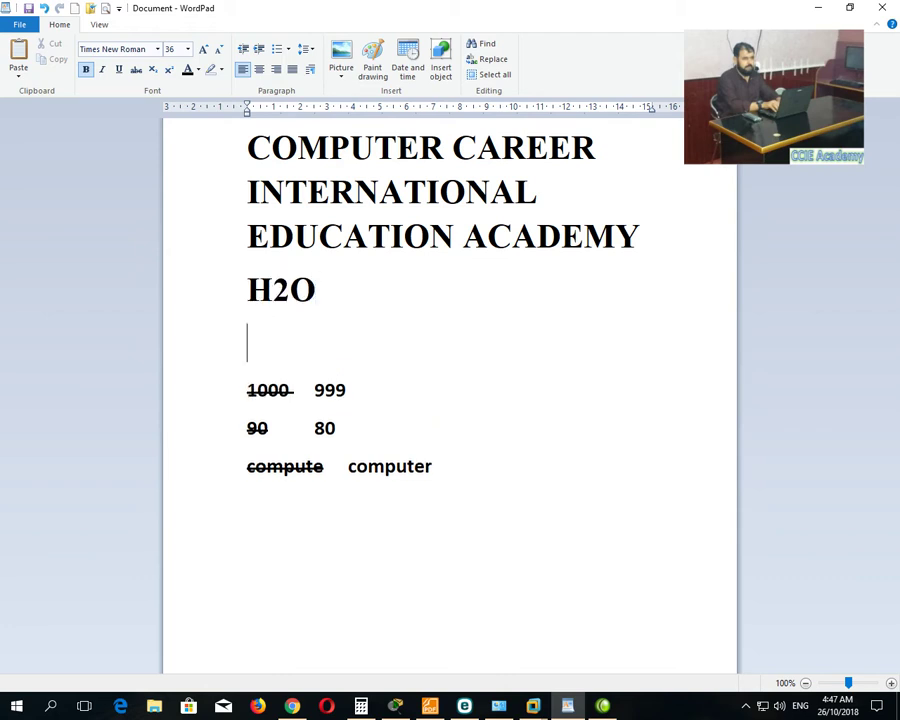
pyautogui.write('109')
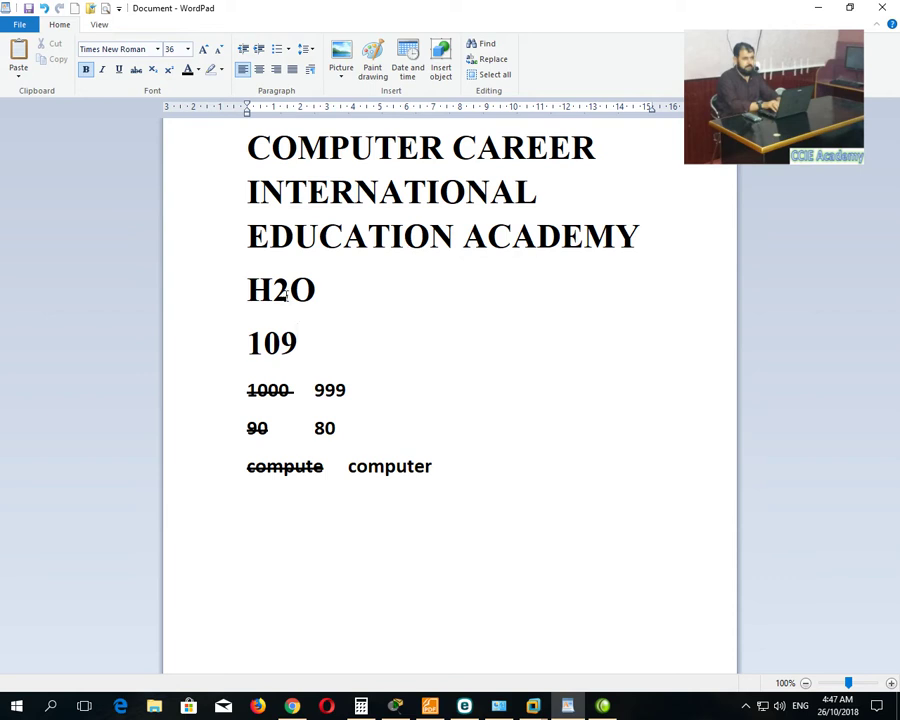
# Format the 2 in H2O as subscript
pyautogui.moveTo(289, 290); pyautogui.dragTo(270, 305)
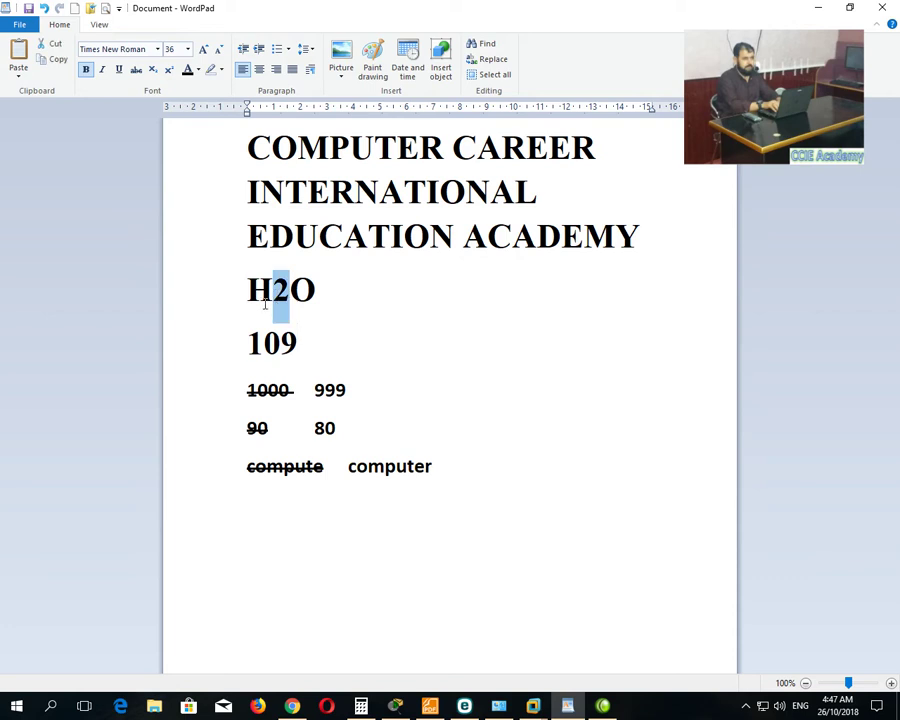
pyautogui.click(153, 71)
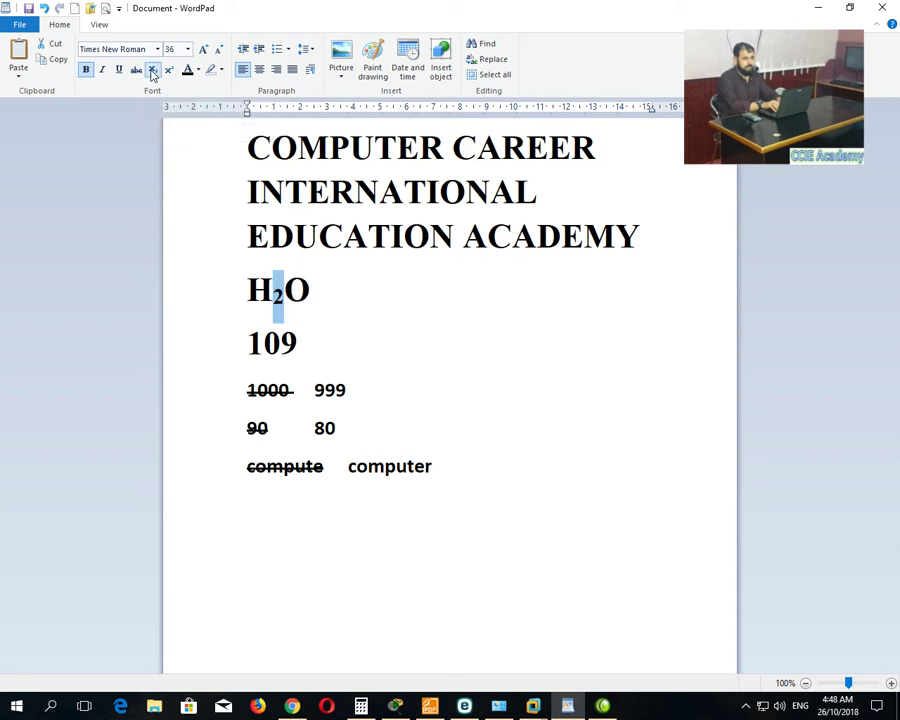
pyautogui.click(535, 383)
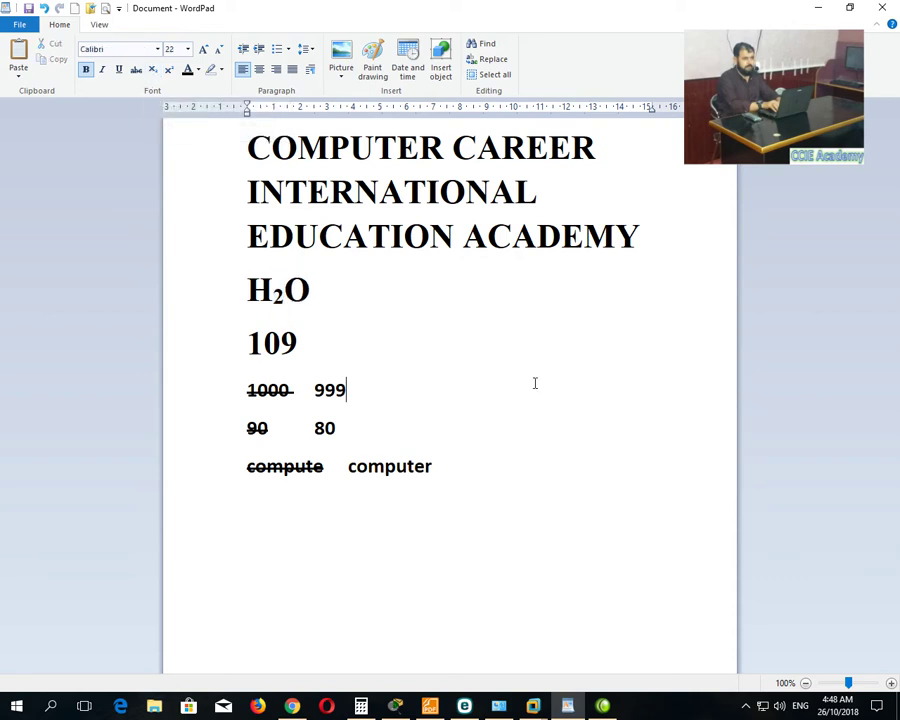
# Format the 9 in 109 as superscript so that it reads as a power of 10
pyautogui.moveTo(248, 343); pyautogui.dragTo(263, 345)
pyautogui.click(297, 345)
pyautogui.doubleClick(297, 345)
pyautogui.click(298, 345)
pyautogui.doubleClick(297, 345)
pyautogui.click(281, 343)
pyautogui.moveTo(281, 343); pyautogui.dragTo(298, 345)
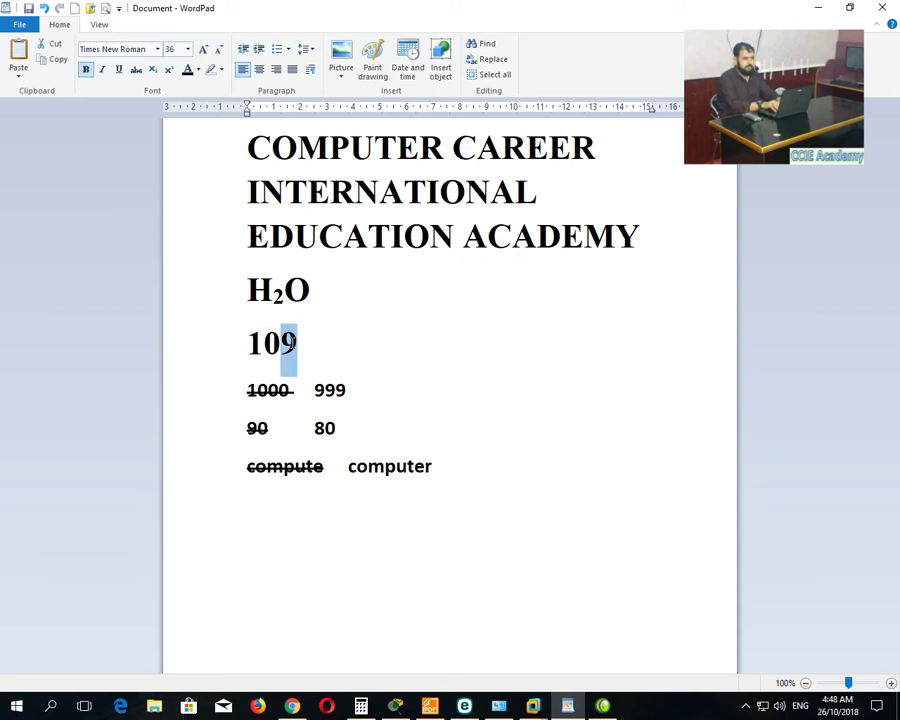
pyautogui.click(169, 72)
pyautogui.click(434, 464)
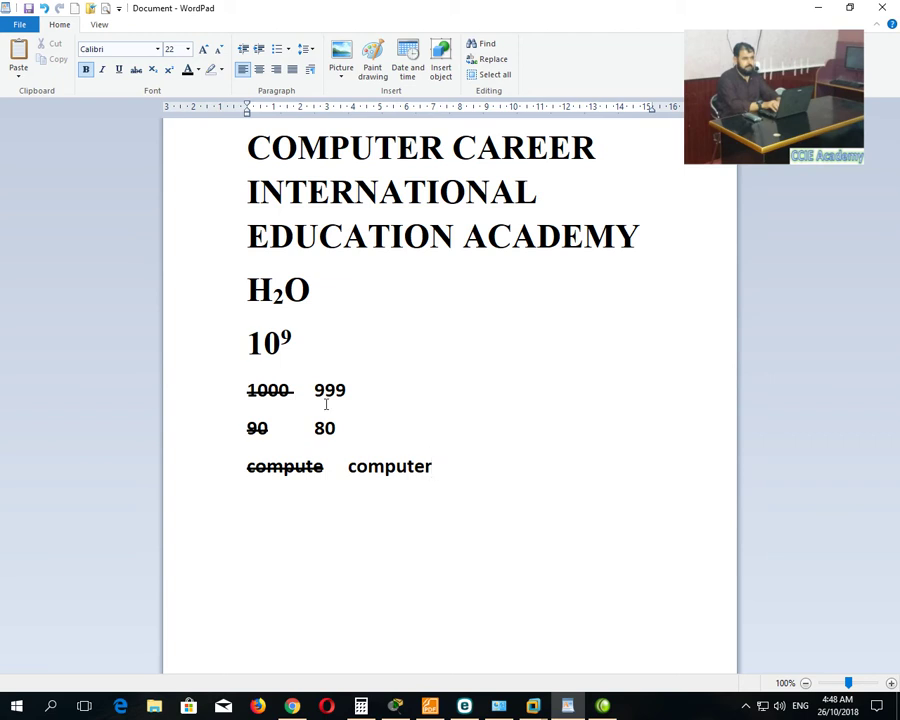
pyautogui.click(279, 307)
pyautogui.moveTo(279, 307); pyautogui.dragTo(288, 337)
pyautogui.click(346, 498)
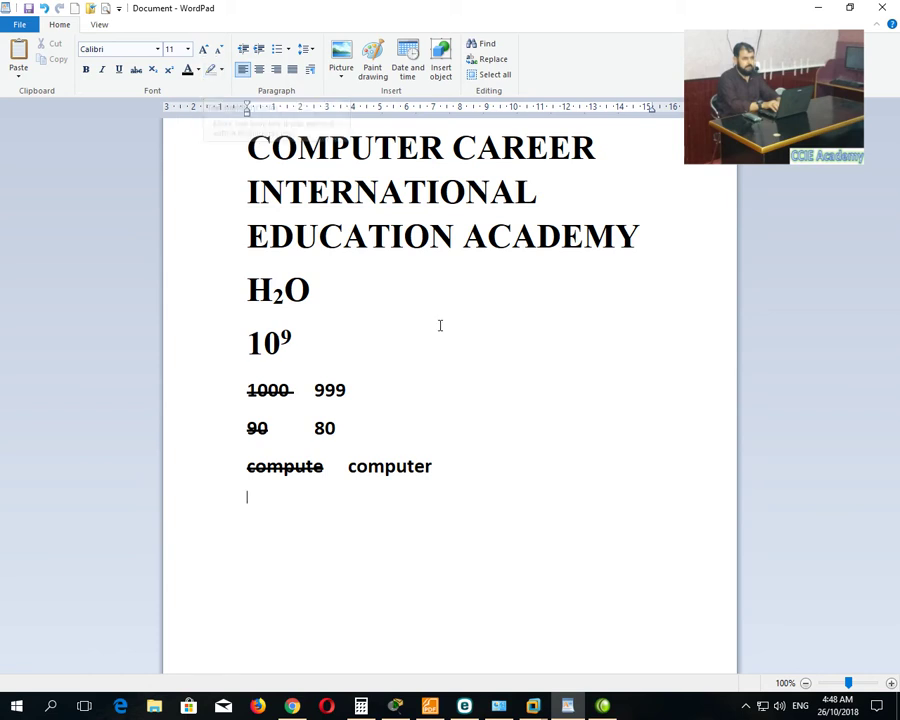
pyautogui.click(512, 351)
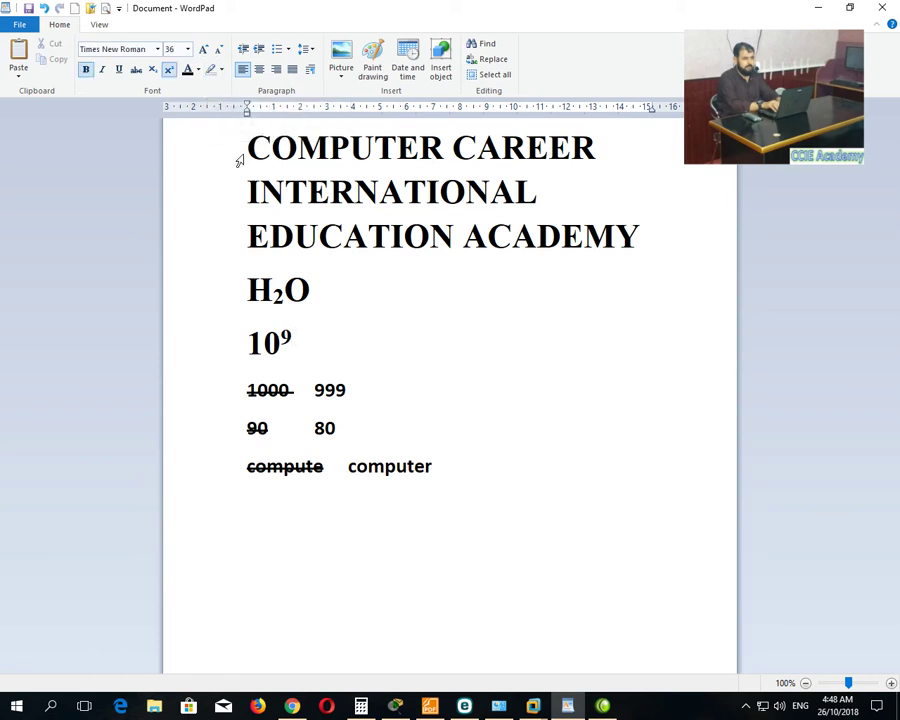
# Change the text color of the word COMPUTER in the heading to purple
pyautogui.moveTo(247, 148); pyautogui.dragTo(443, 150)
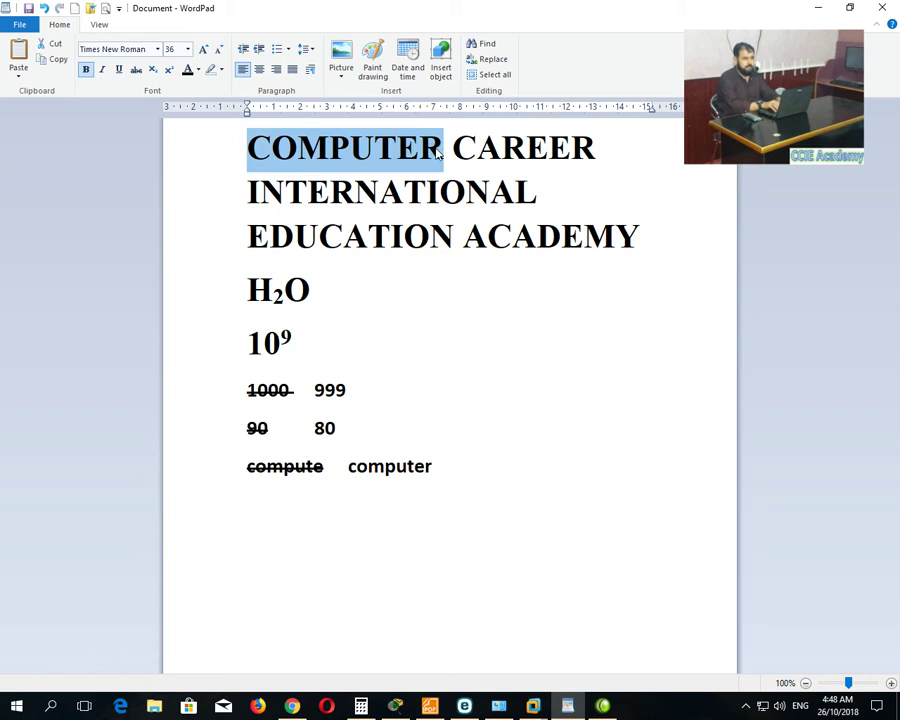
pyautogui.click(201, 77)
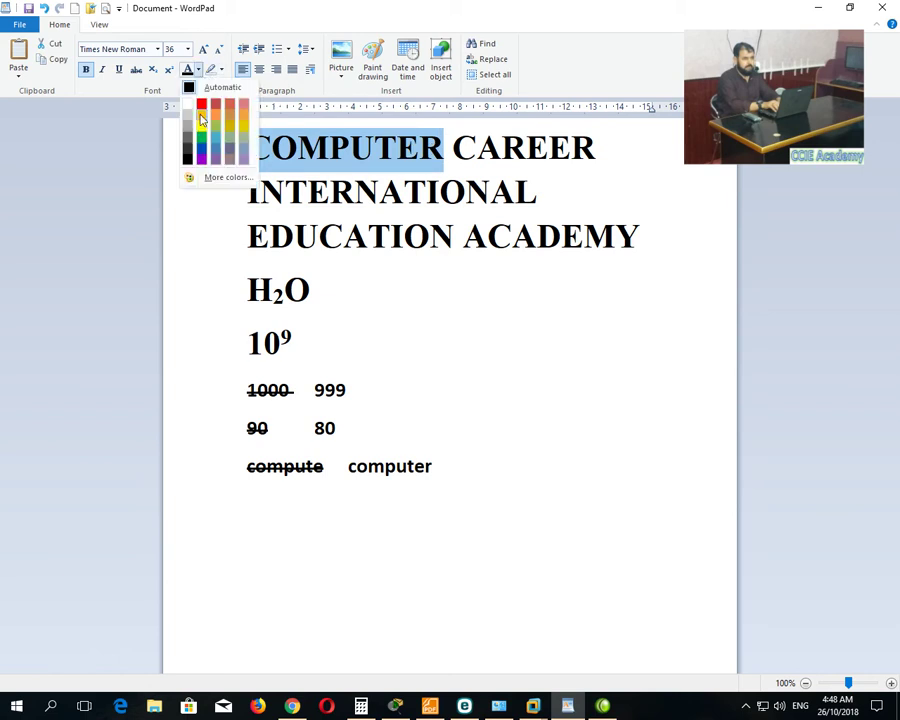
pyautogui.click(201, 157)
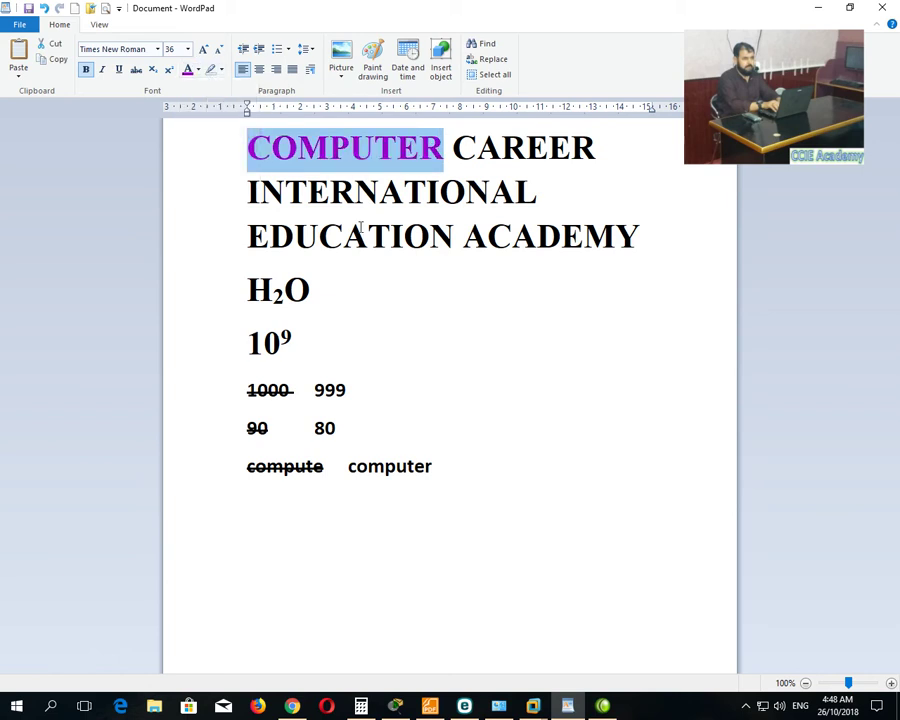
pyautogui.click(389, 236)
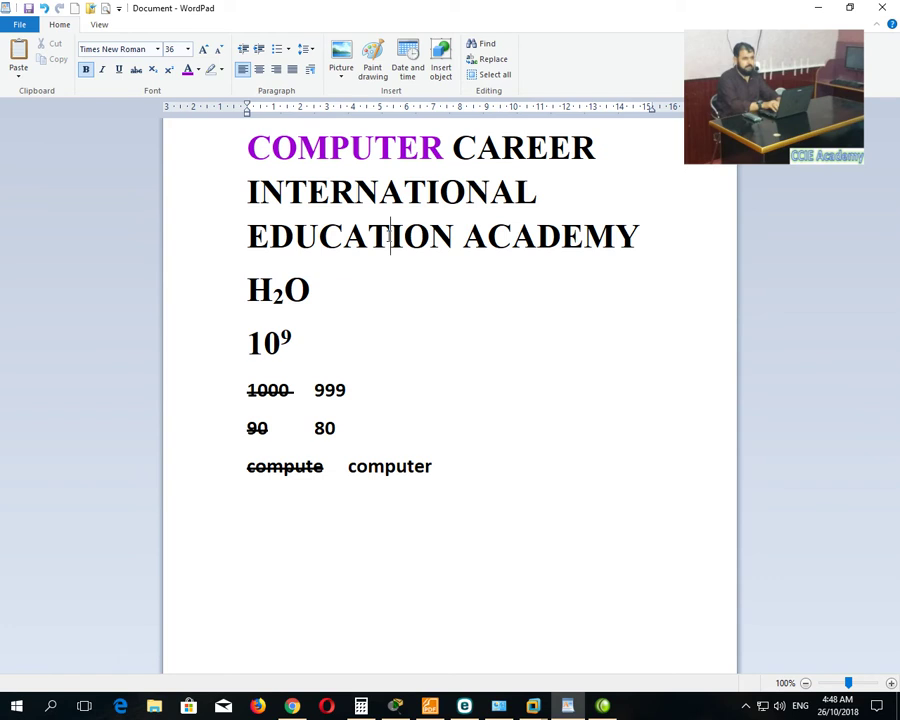
# Apply the same purple text color to the heading words INTERNATIONAL and ACADEMY
pyautogui.moveTo(251, 192); pyautogui.dragTo(535, 194)
pyautogui.click(187, 74)
pyautogui.moveTo(462, 237); pyautogui.dragTo(648, 238)
pyautogui.click(186, 73)
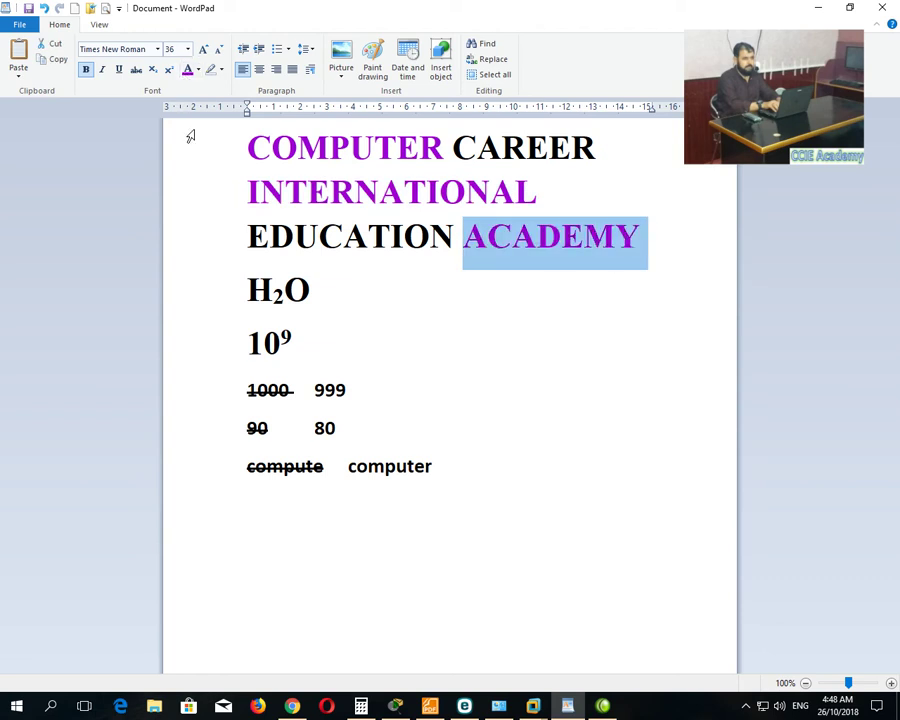
pyautogui.click(405, 293)
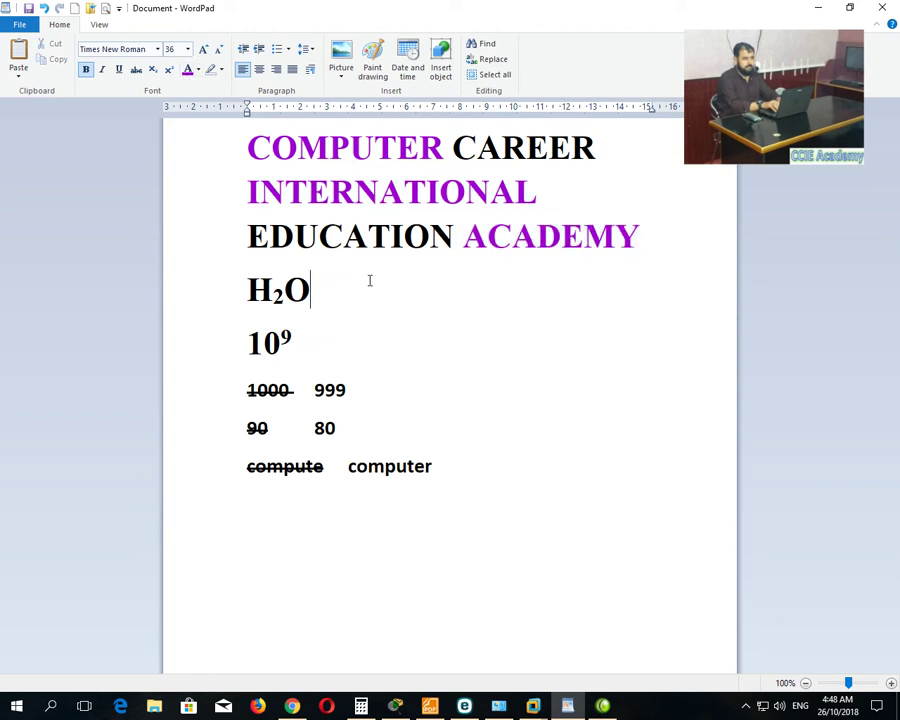
# Add a new line below the compute and computer line containing the word path followed by a tab
pyautogui.click(464, 486)
pyautogui.press('Return')
pyautogui.write('path')
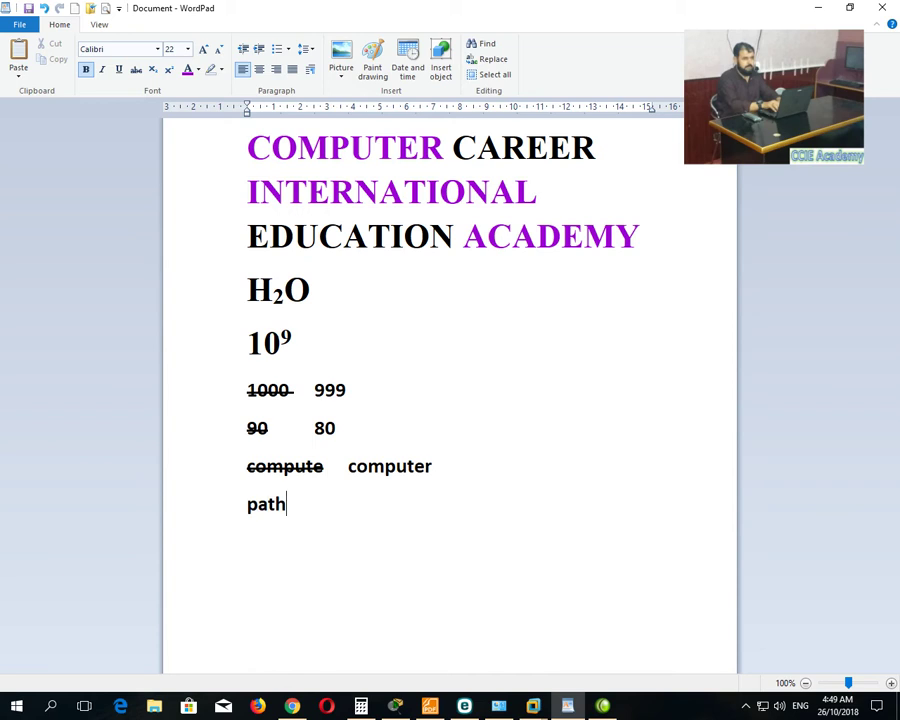
pyautogui.press('Tab')
# Highlight the word path in yellow
pyautogui.doubleClick(257, 505)
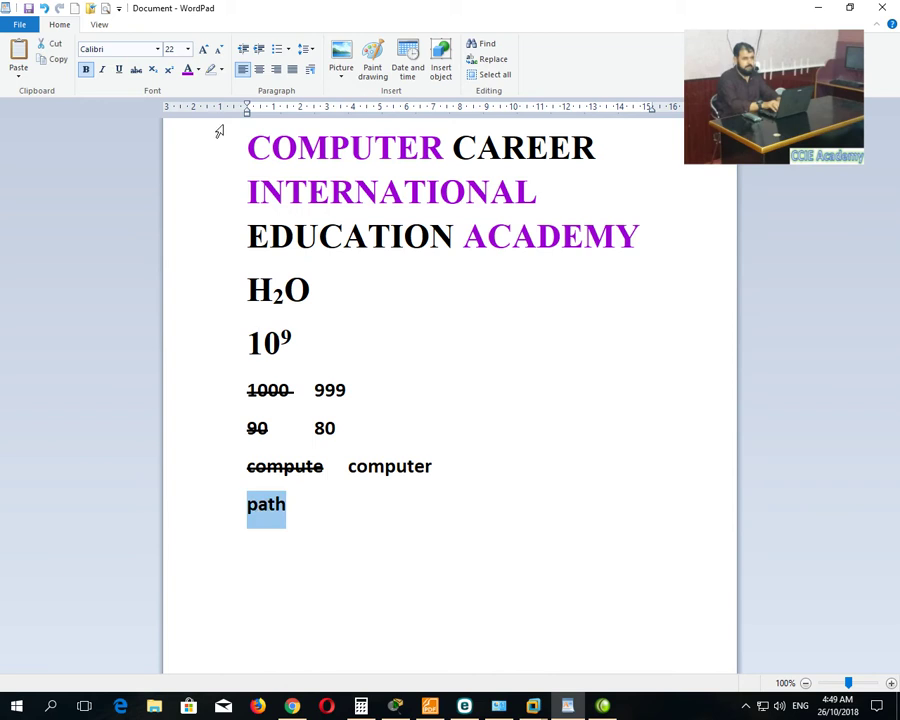
pyautogui.click(221, 69)
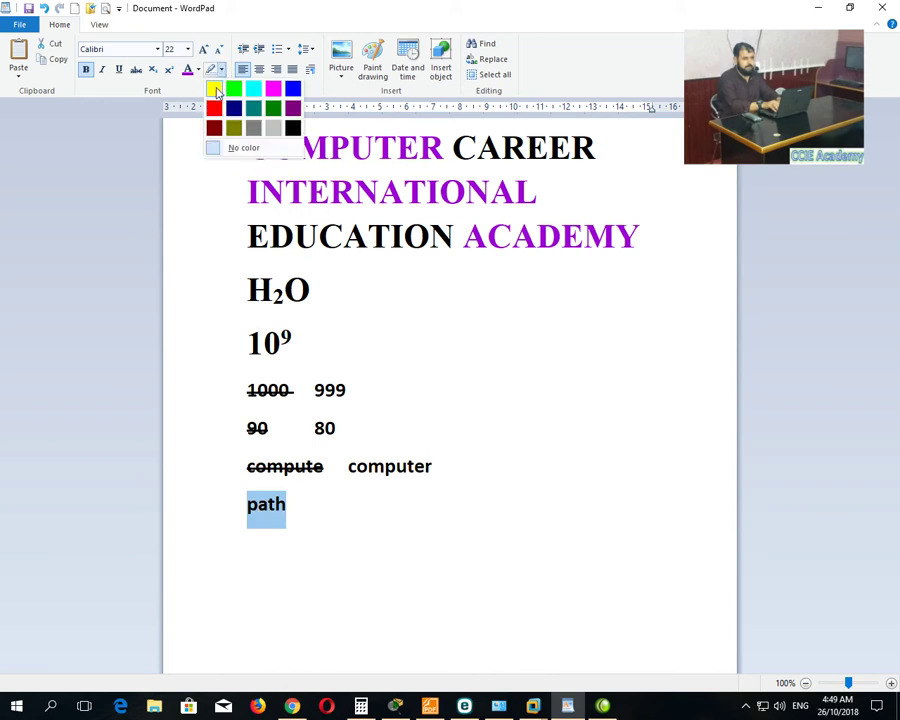
pyautogui.click(216, 92)
pyautogui.click(346, 544)
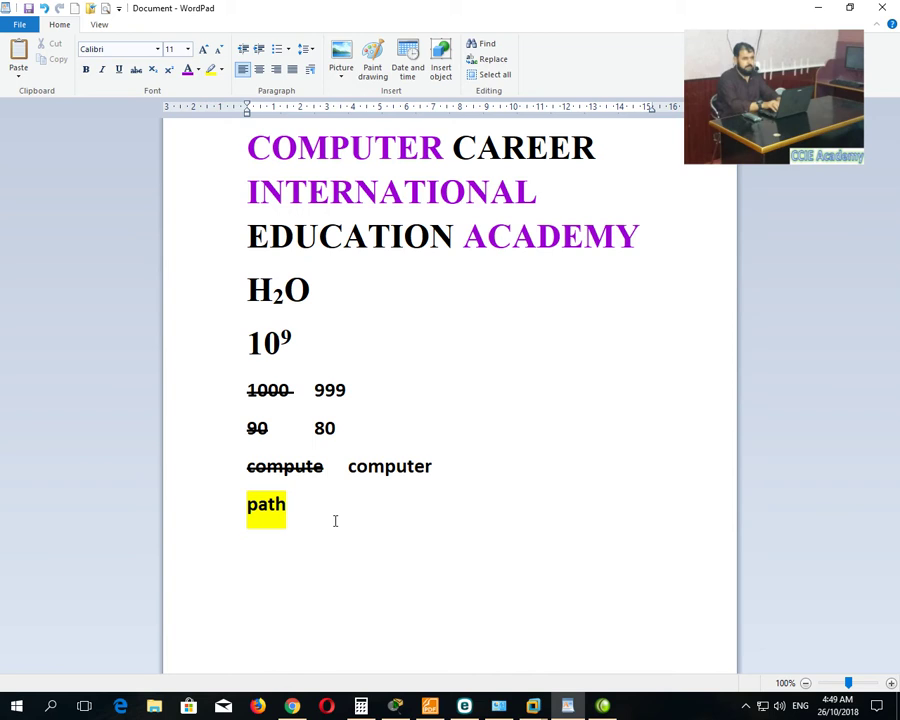
# Set the font size of the whole COMPUTER CAREER INTERNATIONAL EDUCATION ACADEMY heading to 18
pyautogui.click(335, 521)
pyautogui.moveTo(640, 240); pyautogui.dragTo(180, 129)
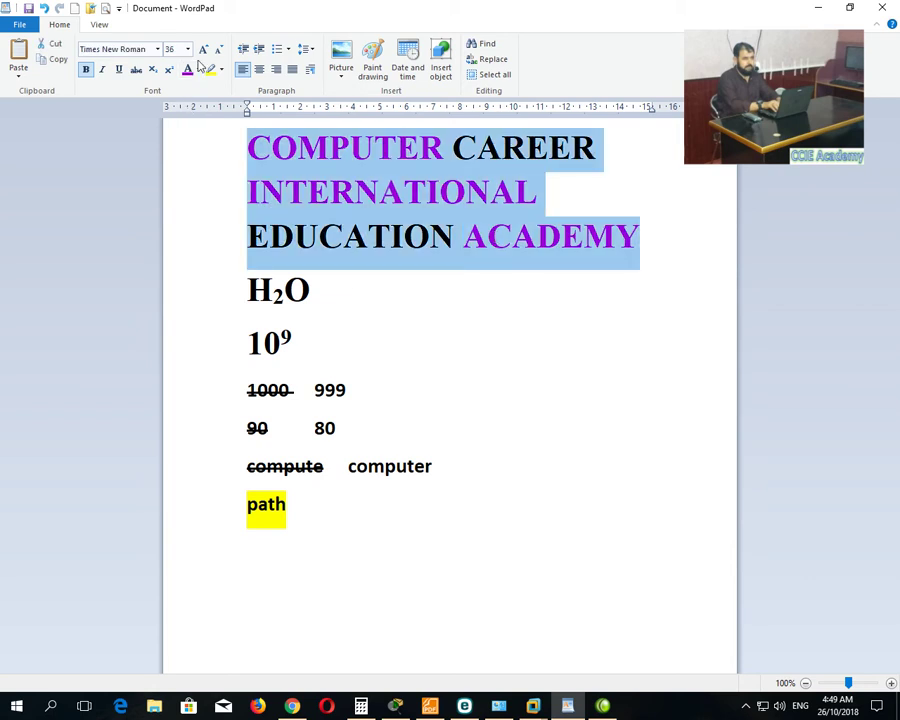
pyautogui.write('18')
pyautogui.press('Return')
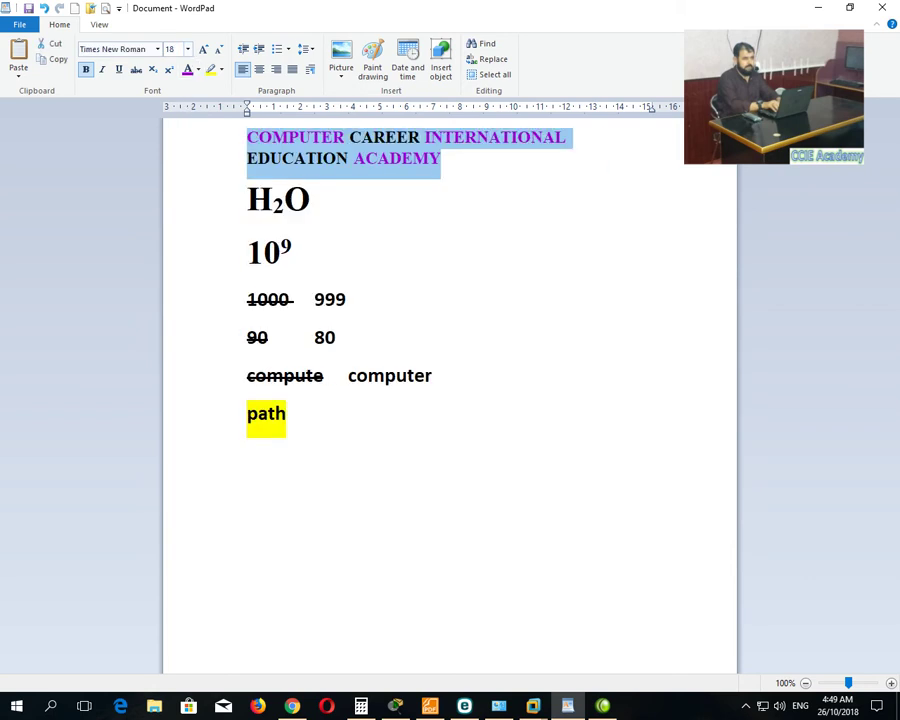
# Try center and right alignment on the academy heading and return it to left alignment
pyautogui.click(404, 207)
pyautogui.moveTo(442, 169); pyautogui.dragTo(248, 125)
pyautogui.click(260, 70)
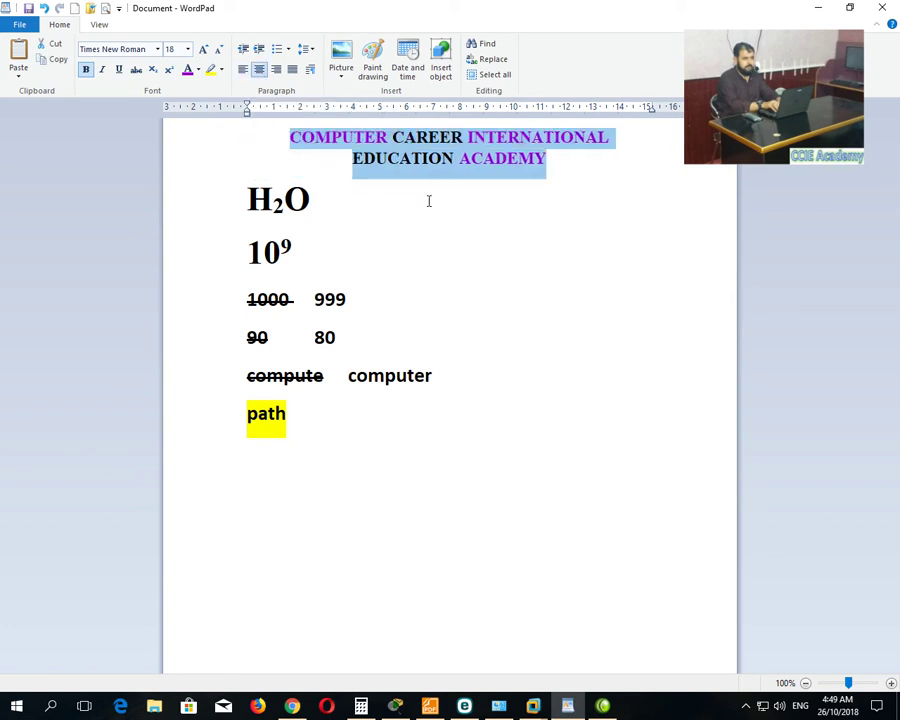
pyautogui.click(277, 69)
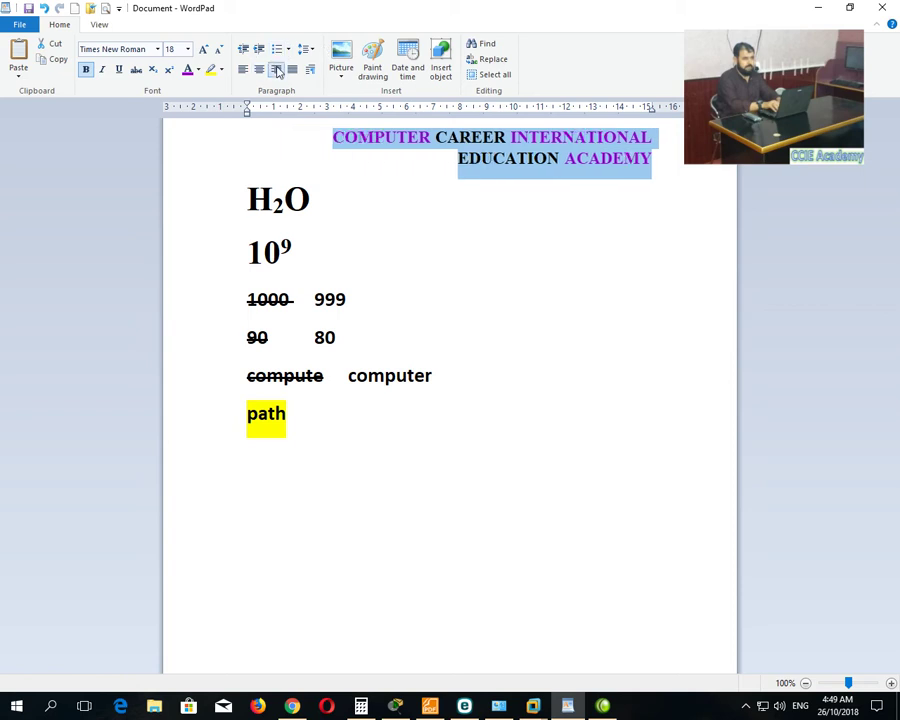
pyautogui.click(241, 79)
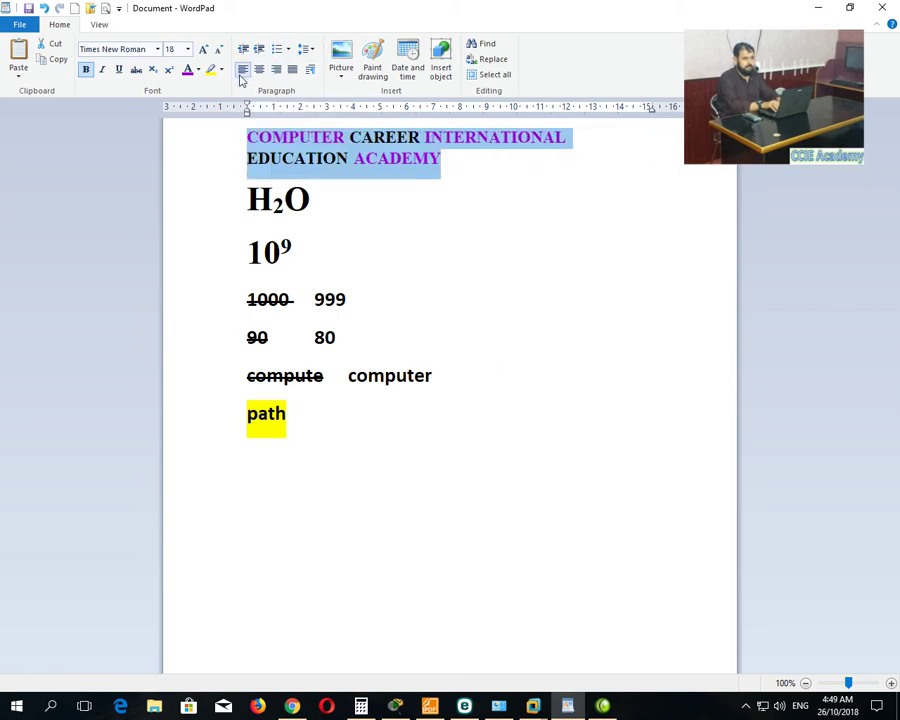
pyautogui.click(476, 398)
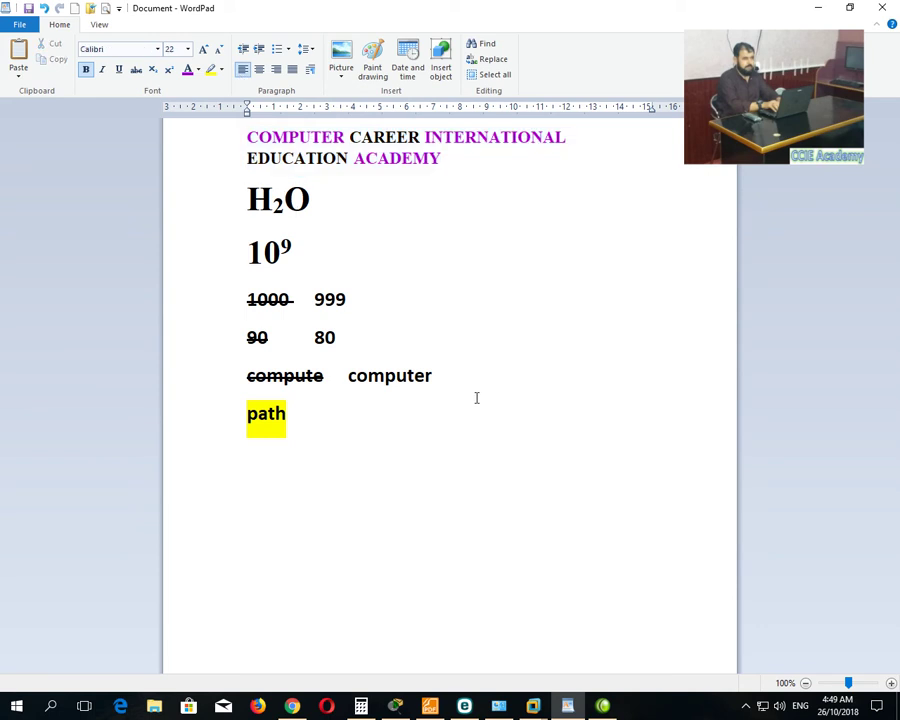
# Launch Microsoft Word with the Run command winword and create a blank document
pyautogui.press('super+r')
pyautogui.write('wo')
pyautogui.press('BackSpace')
pyautogui.write('inword')
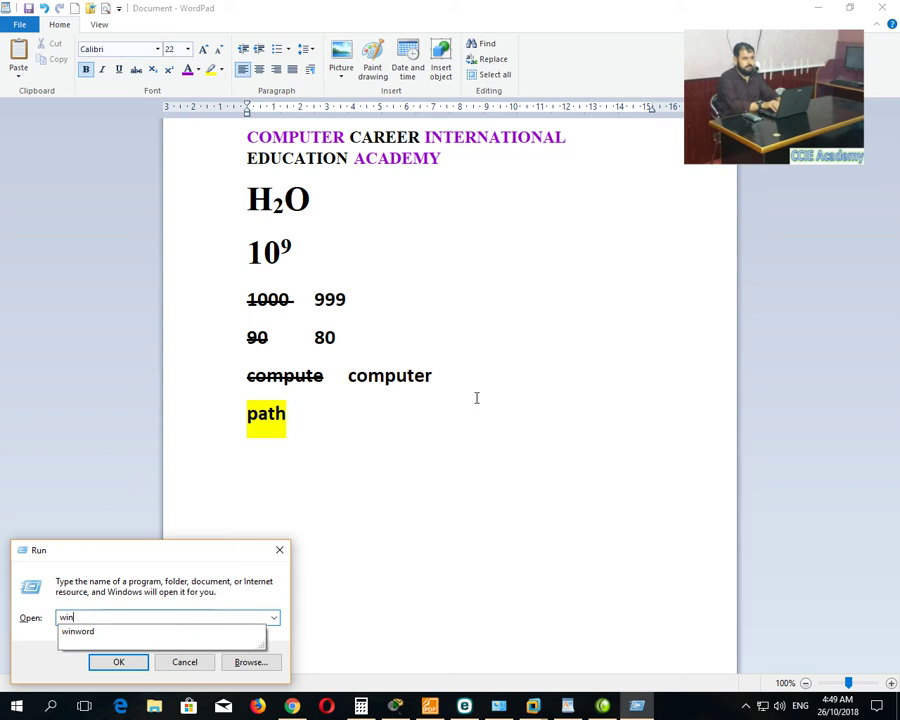
pyautogui.press('Return')
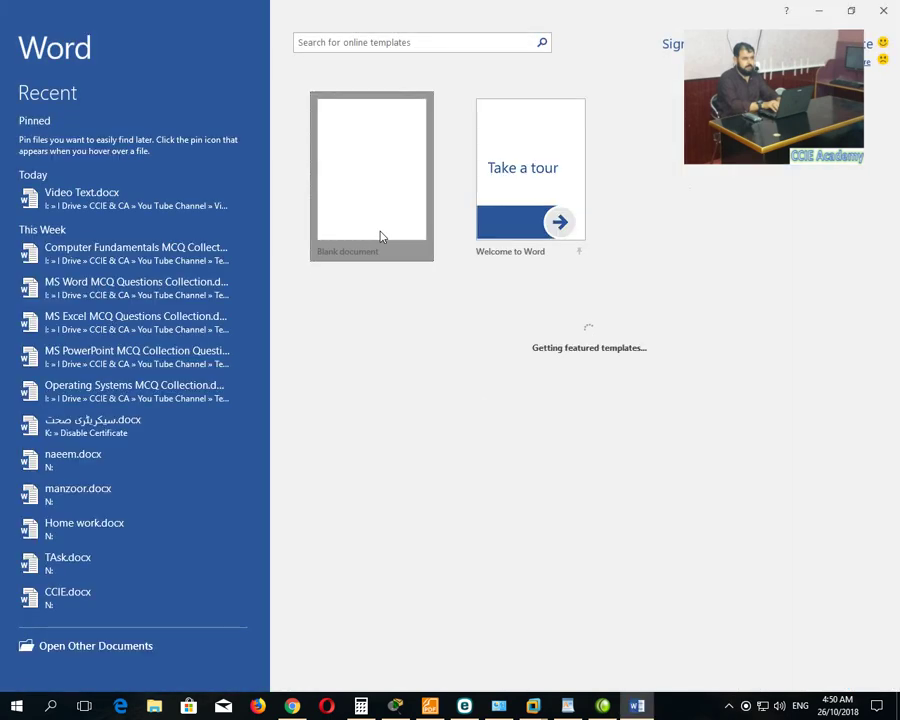
pyautogui.click(380, 236)
# Generate placeholder paragraphs in the blank document with =lorem() and remove the empty paragraph after them
pyautogui.write('=')
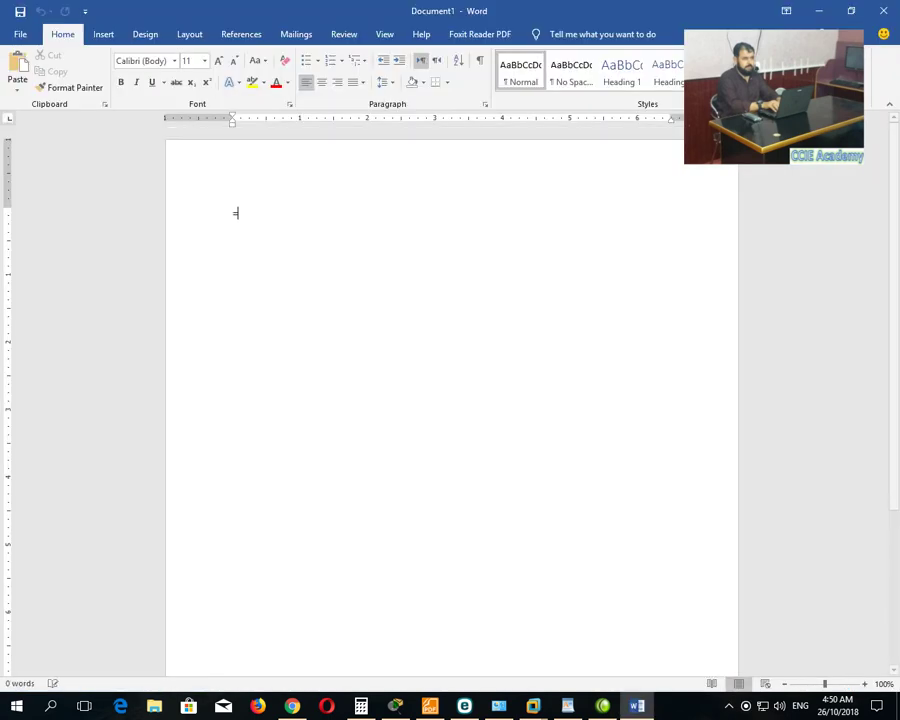
pyautogui.write('lorem(')
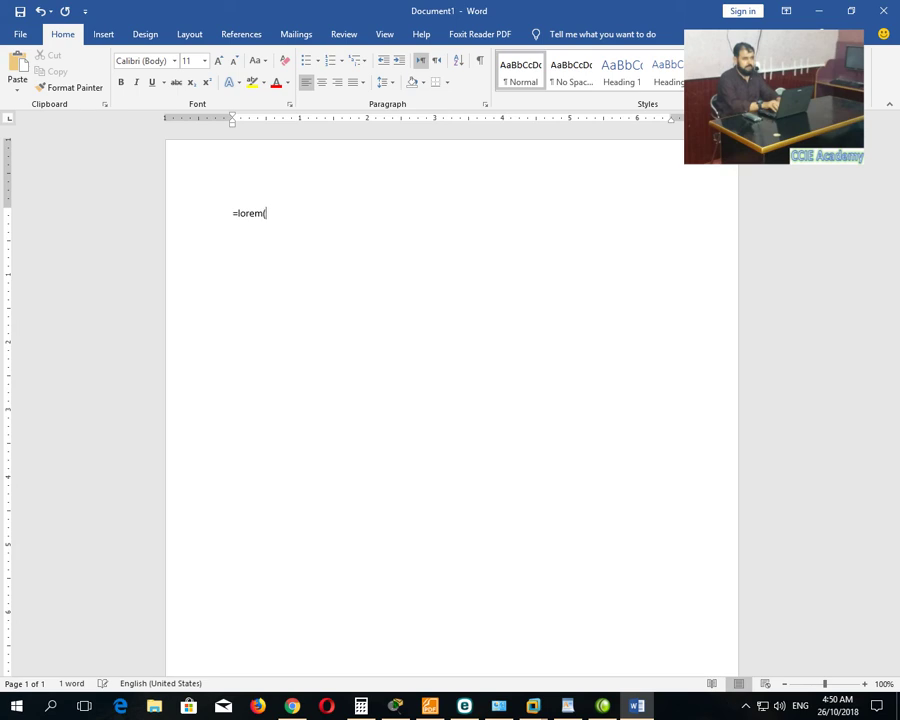
pyautogui.write(')')
pyautogui.press('Return')
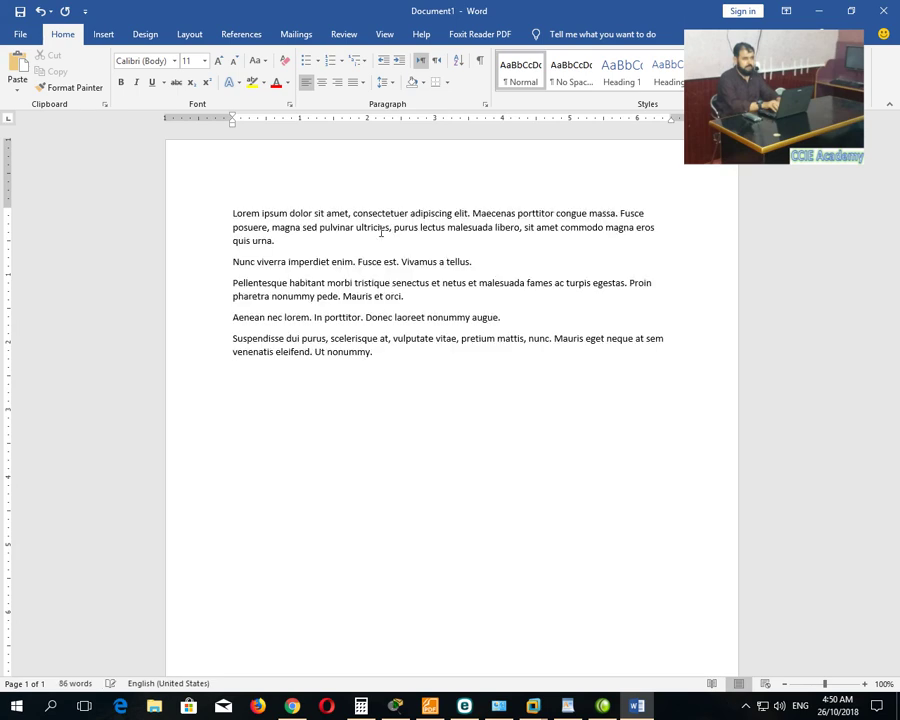
pyautogui.press('BackSpace')
# Select all the placeholder paragraphs in the Word document and switch back to the WordPad document
pyautogui.tripleClick(182, 218)
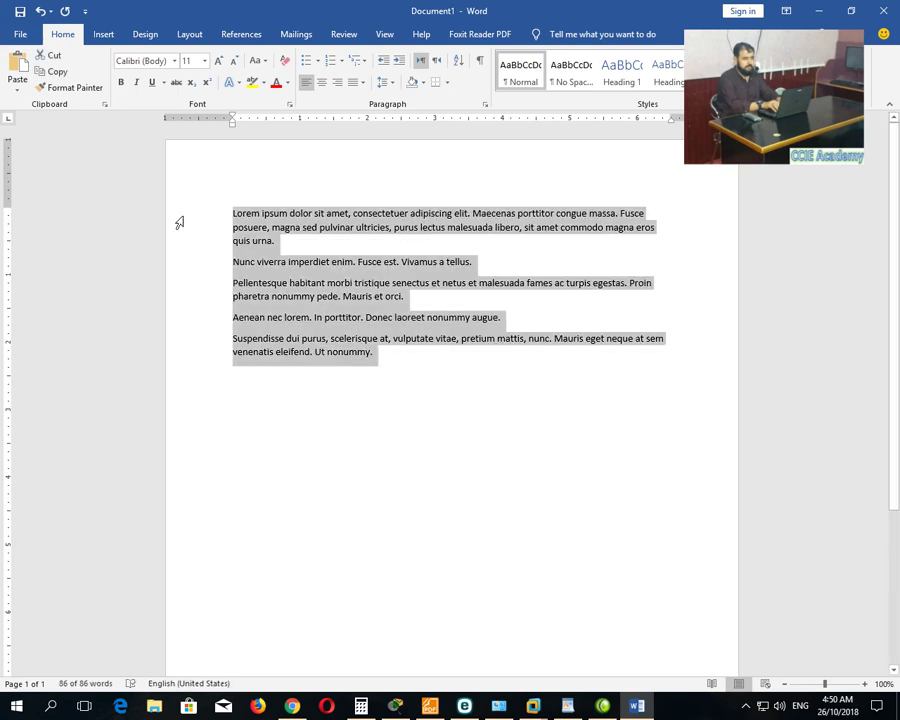
pyautogui.click(820, 12)
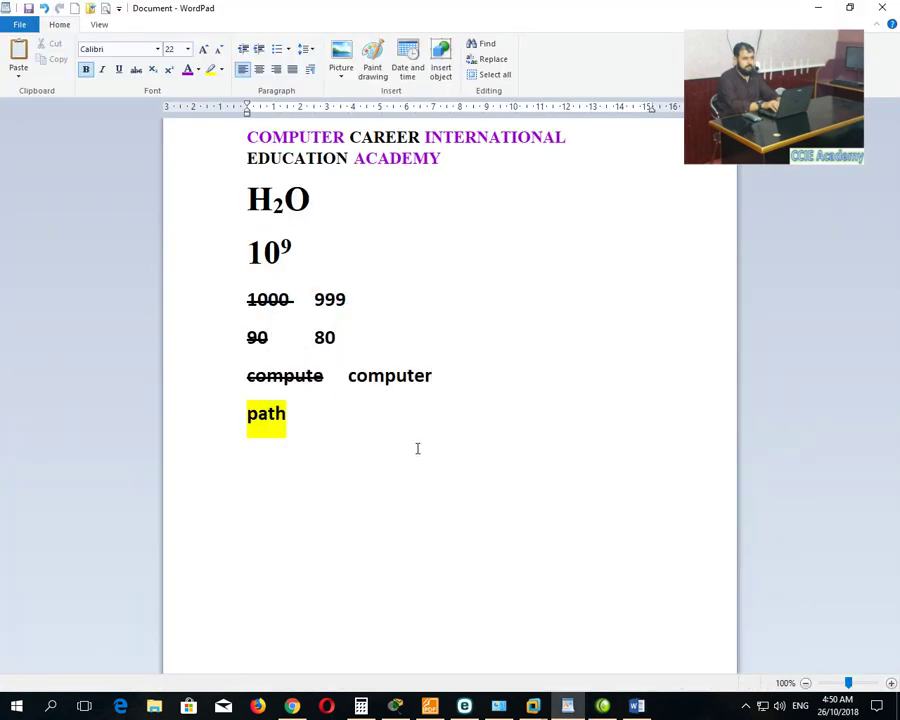